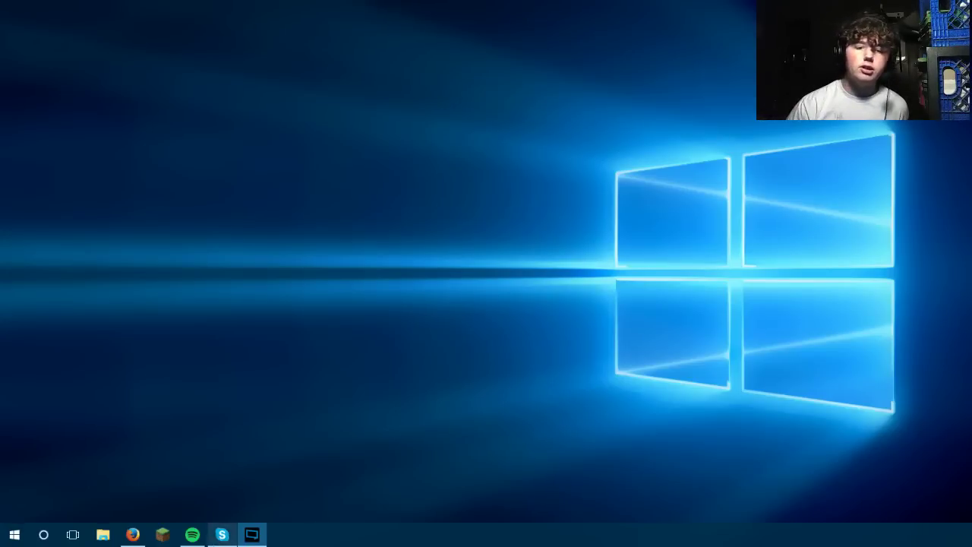
- Switch to Firefox, load the replaymod.com home page and go from there to the Replay Mod downloads page
left_click(133, 534)
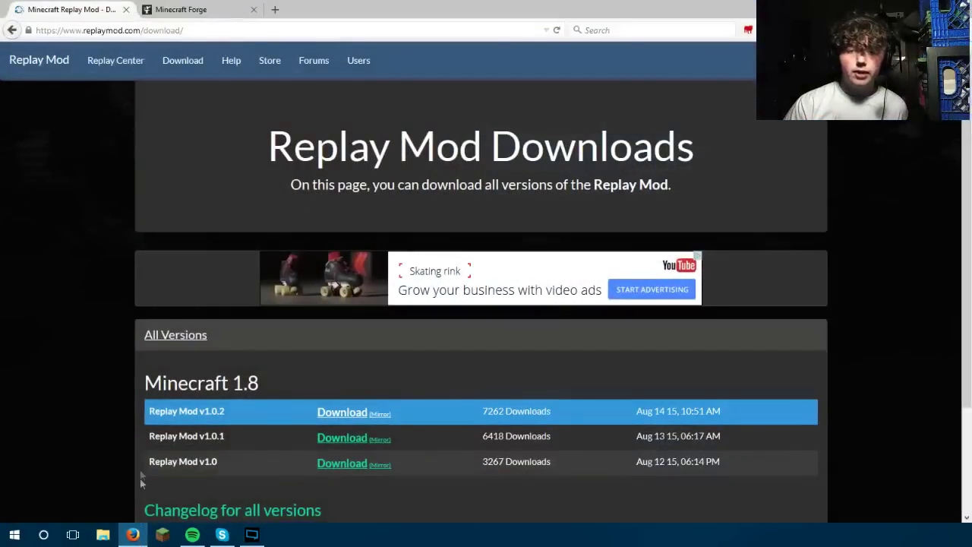
left_click_drag(183, 30, 144, 30)
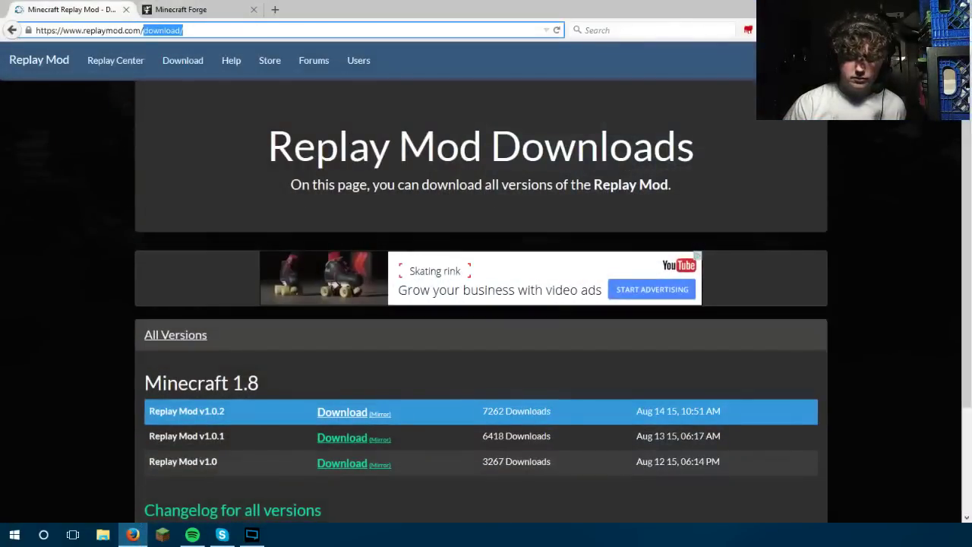
key("BackSpace")
key("Return")
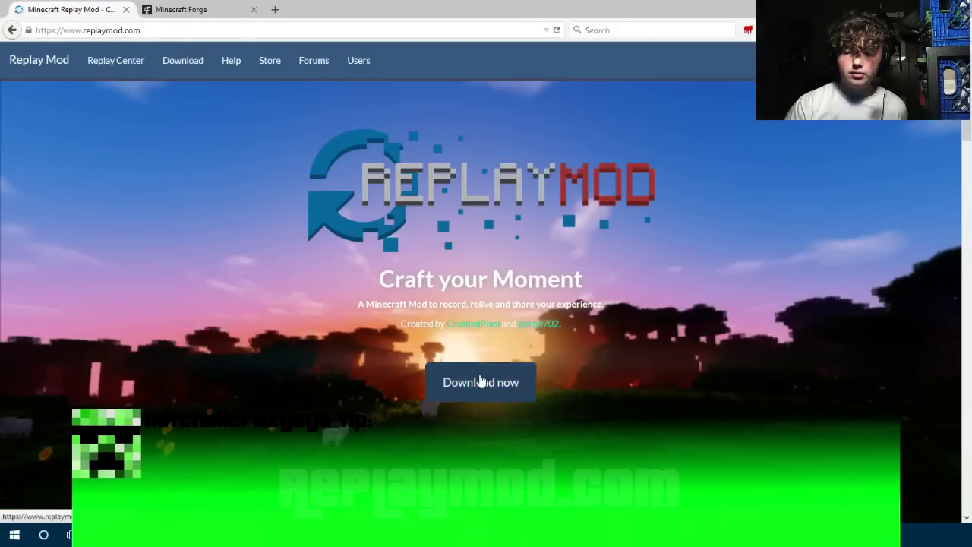
left_click(460, 398)
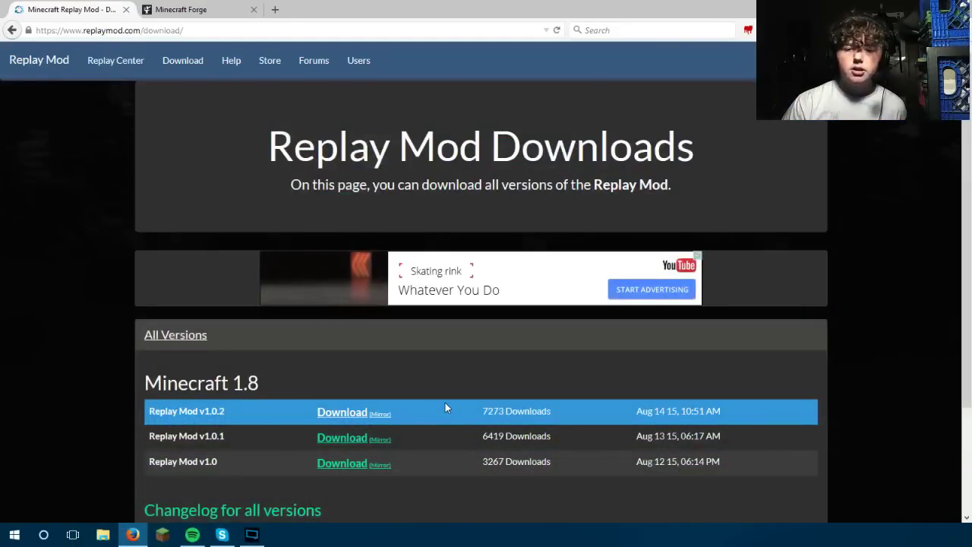
- Download Replay Mod v1.0.2 for Minecraft 1.8 and save ReplayMod_v1.0.2.jar
scroll(445, 406, "down", 3)
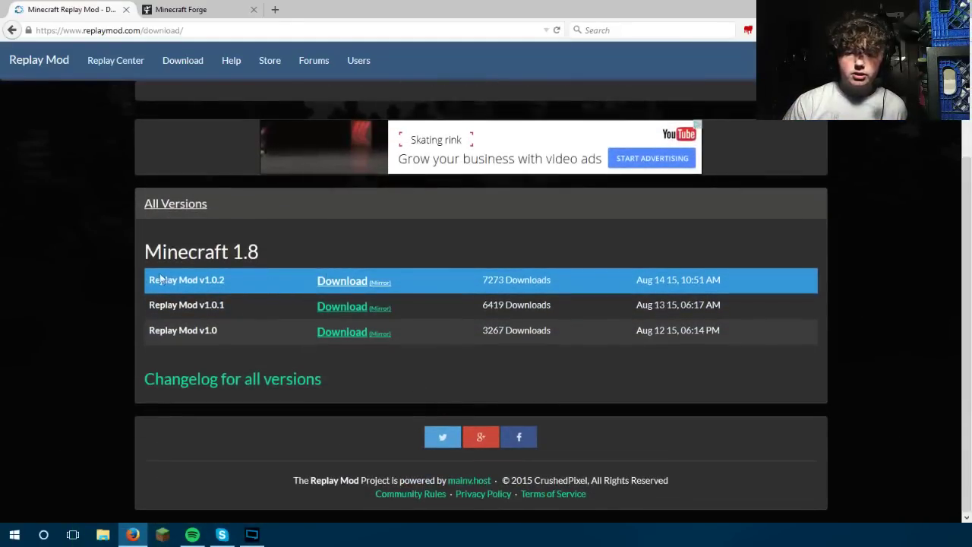
left_click(343, 288)
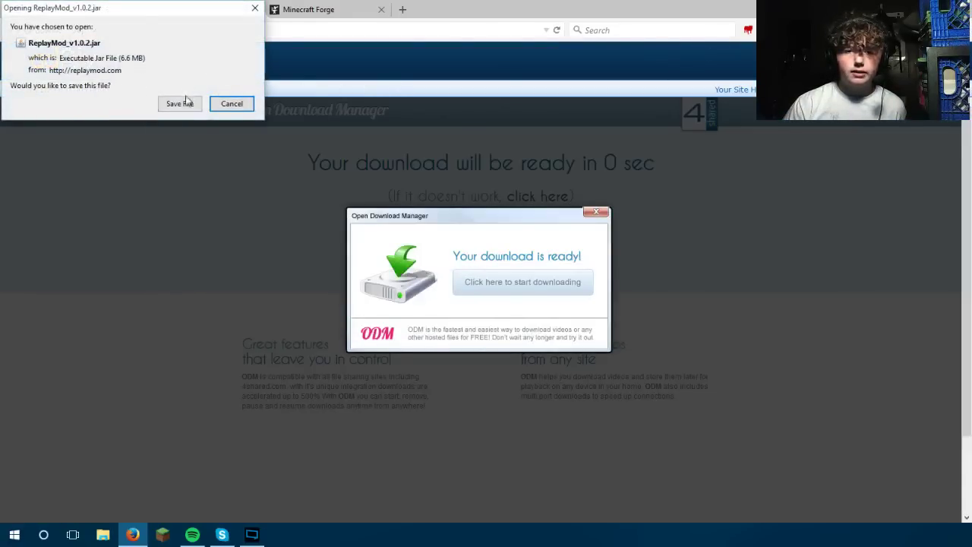
left_click(182, 103)
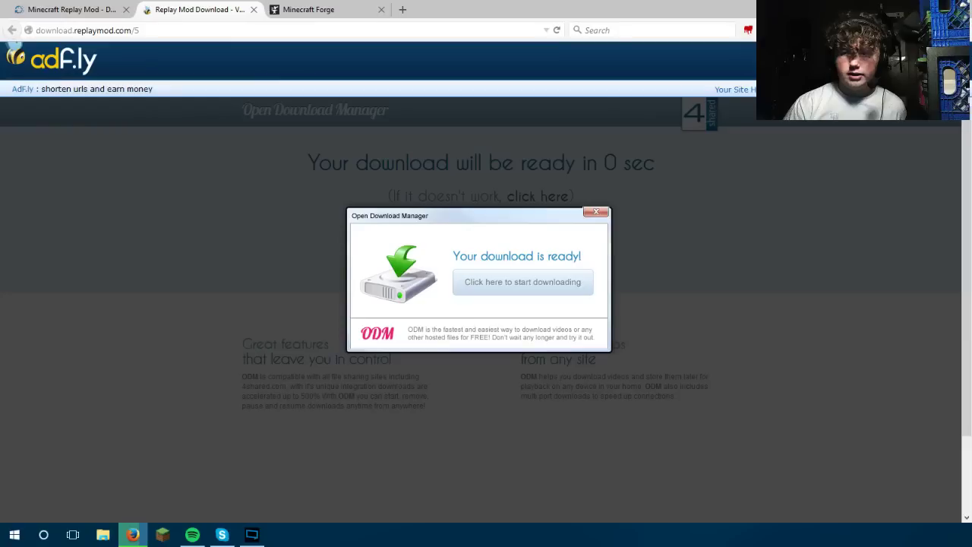
left_click(393, 108)
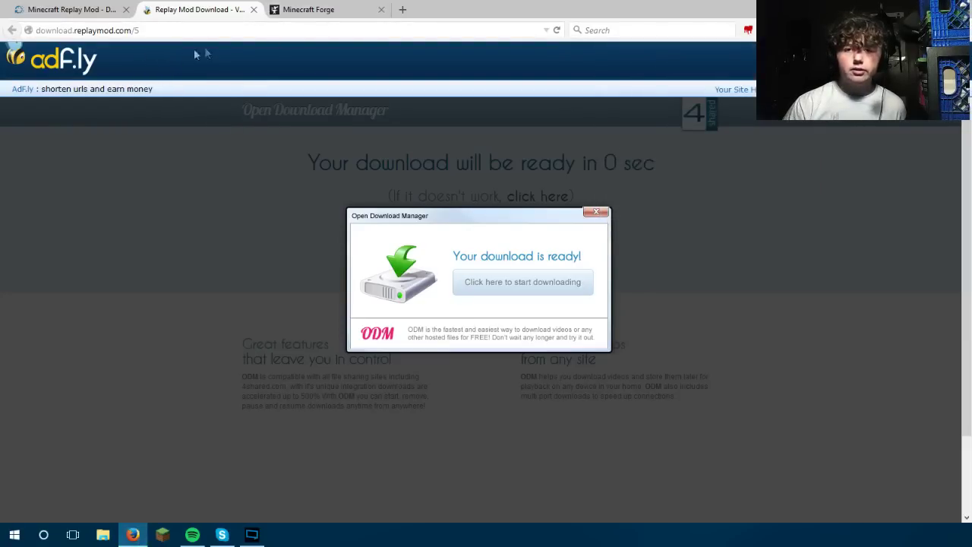
- Download the recommended Forge 11.14.3.1450 Installer from the Minecraft Forge site, skip the advertisement and save the jar file
left_click(306, 7)
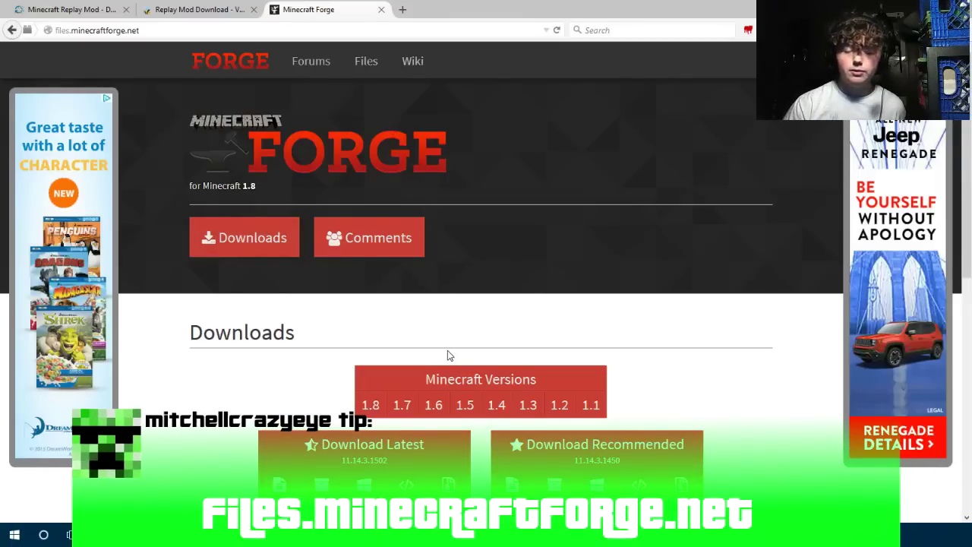
scroll(447, 354, "down", 4)
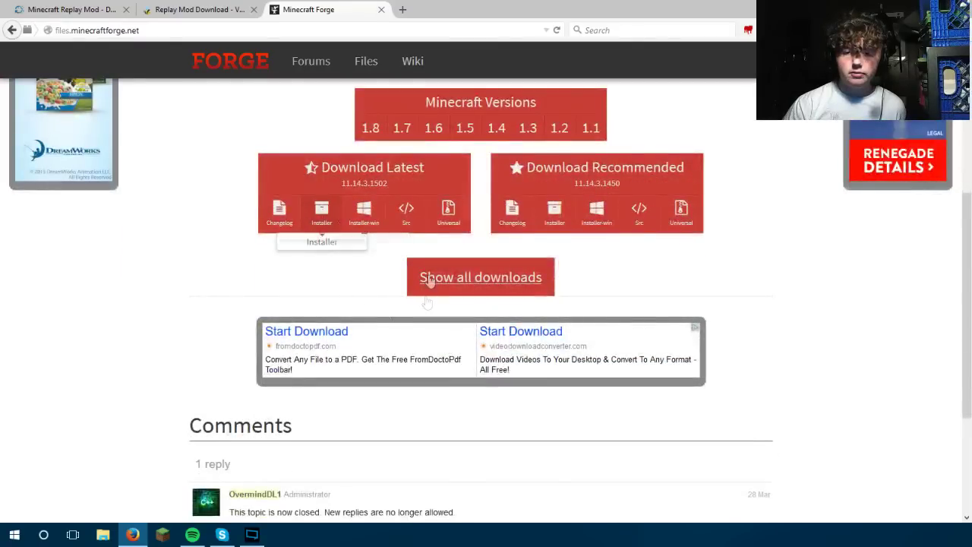
scroll(429, 280, "up", 2)
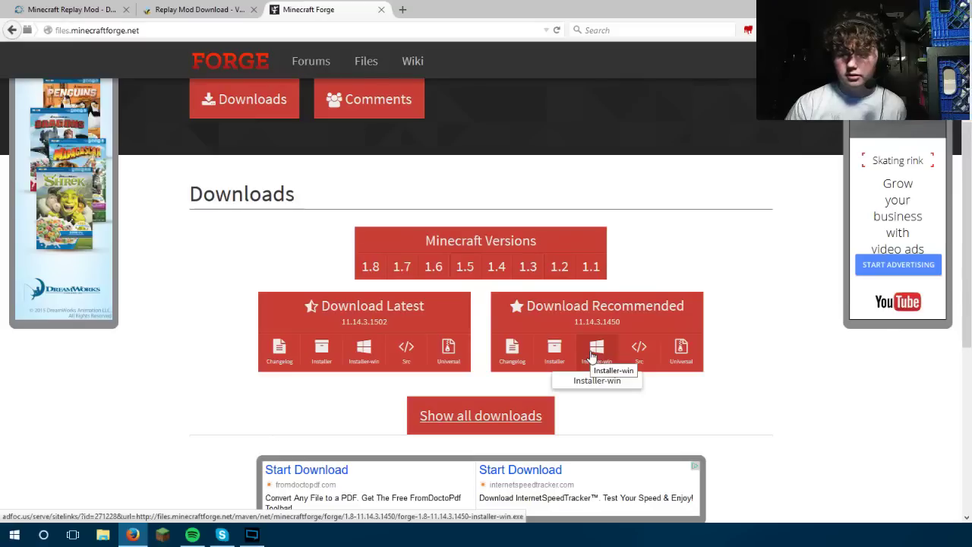
left_click(564, 352)
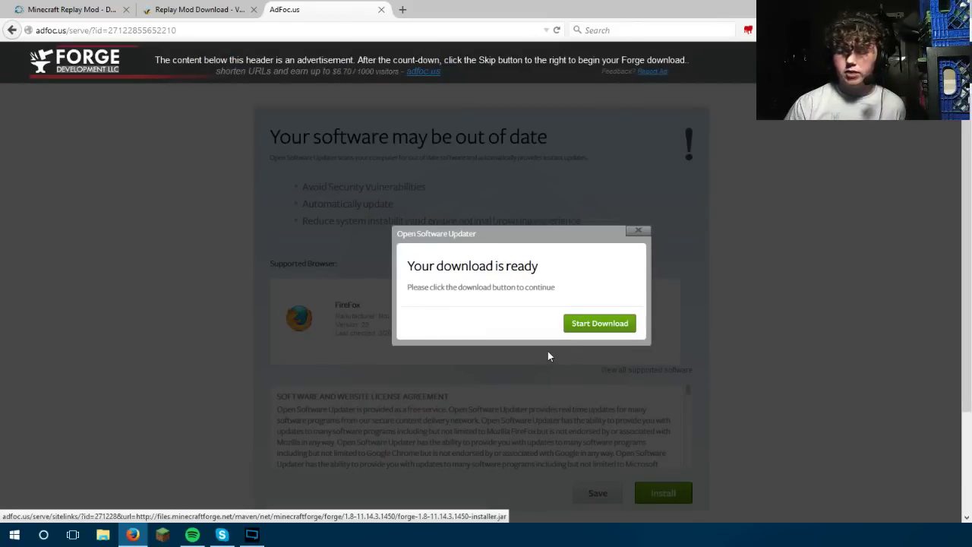
left_click(896, 61)
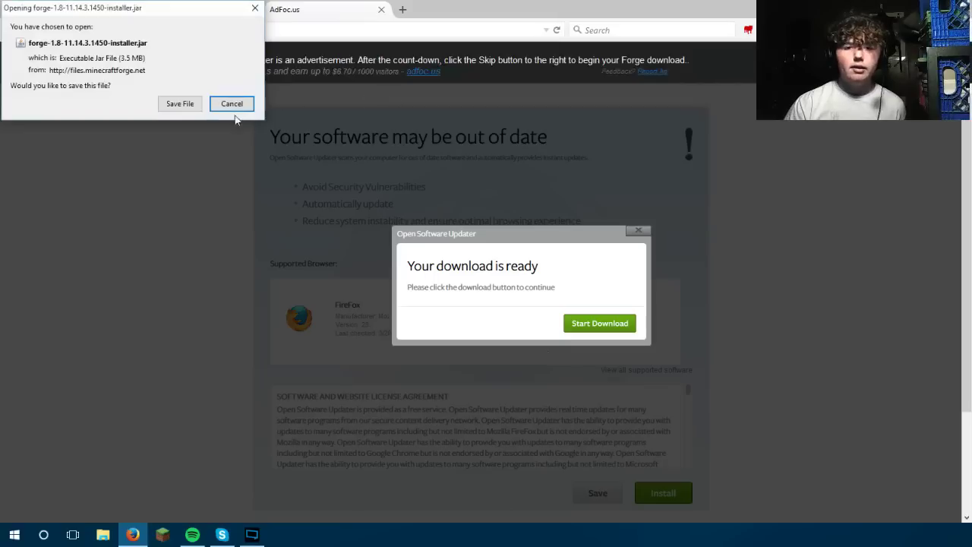
left_click(196, 105)
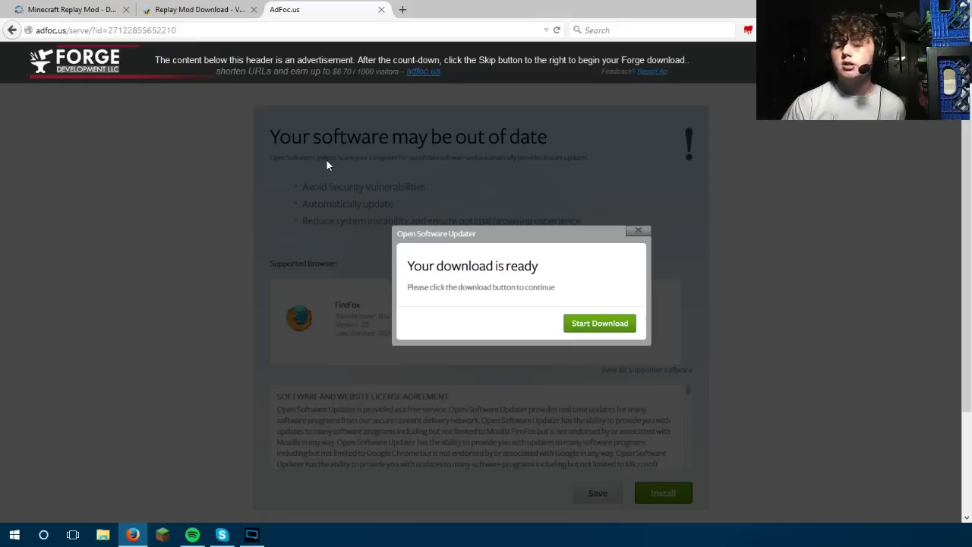
- Shrink the browser to a smaller window that exposes the desktop and place the downloaded Forge installer jar on the desktop
left_click_drag(572, 11, 498, 130)
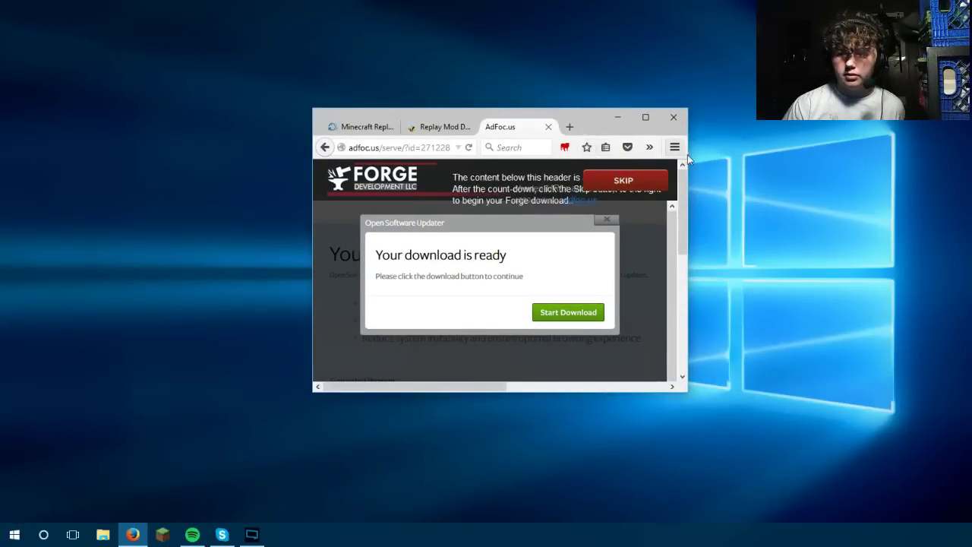
left_click_drag(688, 155, 911, 155)
left_click(772, 147)
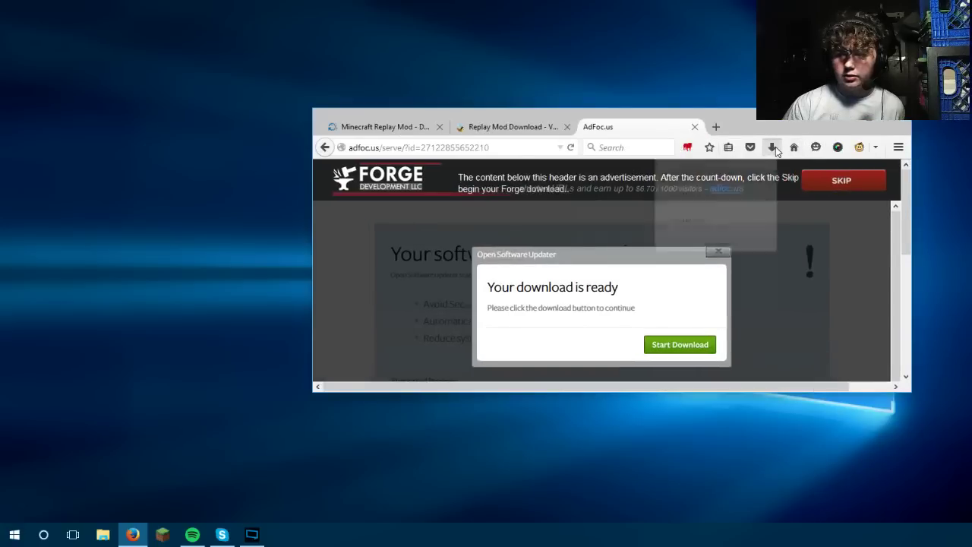
left_click_drag(700, 190, 706, 22)
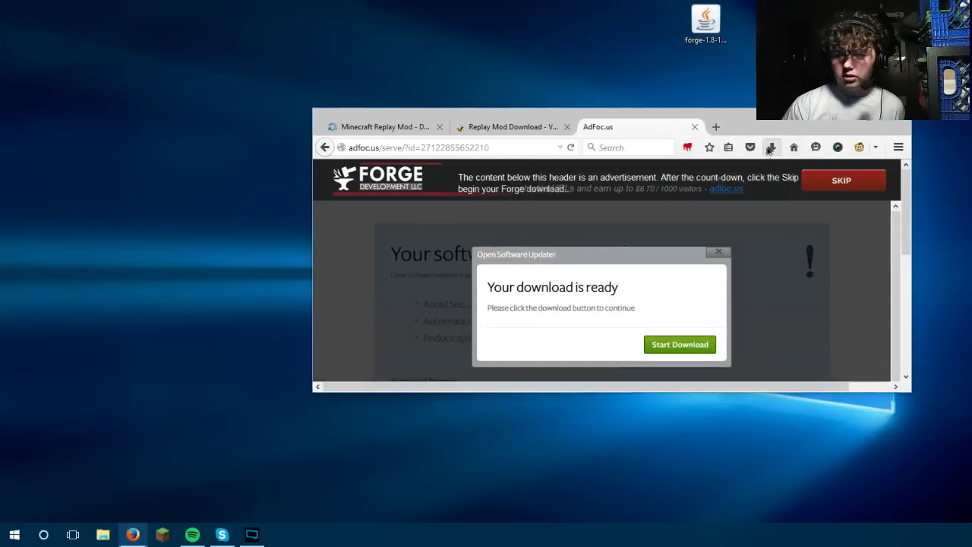
- Place the downloaded Replay Mod jar on the desktop as well and minimize the browser window
left_click_drag(689, 293, 702, 27)
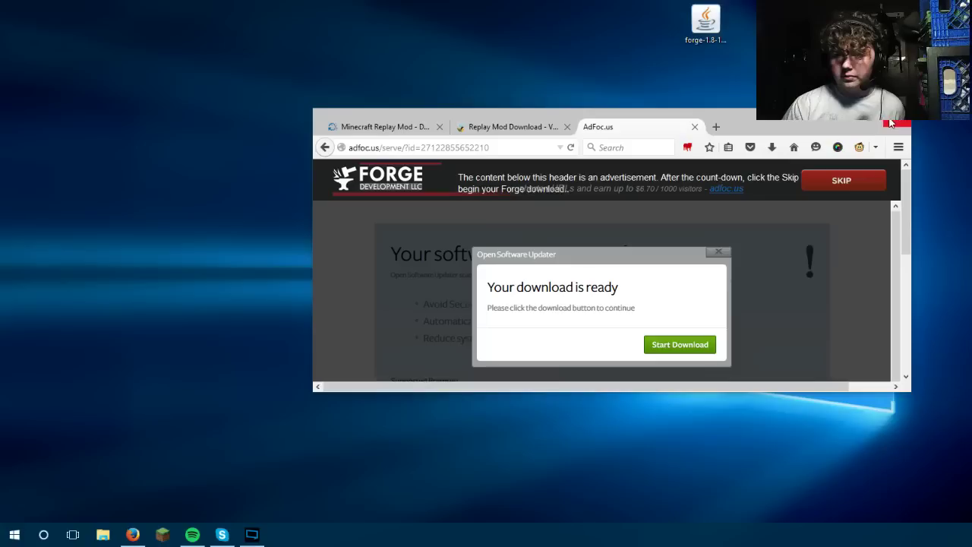
left_click(771, 147)
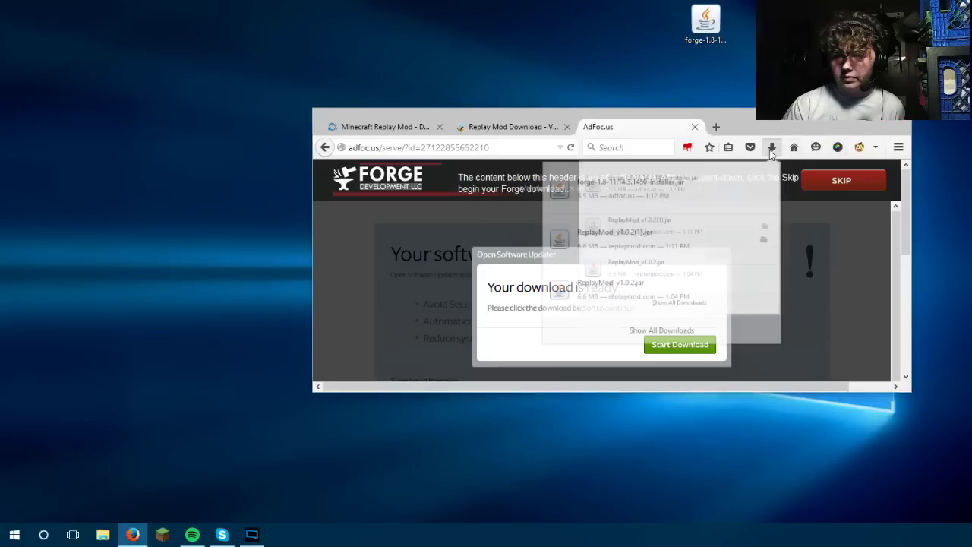
left_click_drag(614, 245, 647, 27)
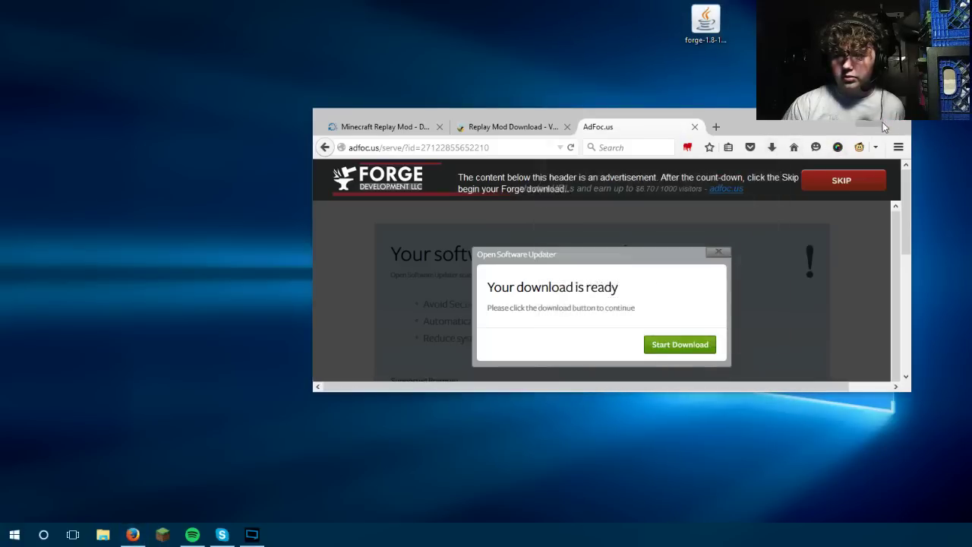
left_click(859, 127)
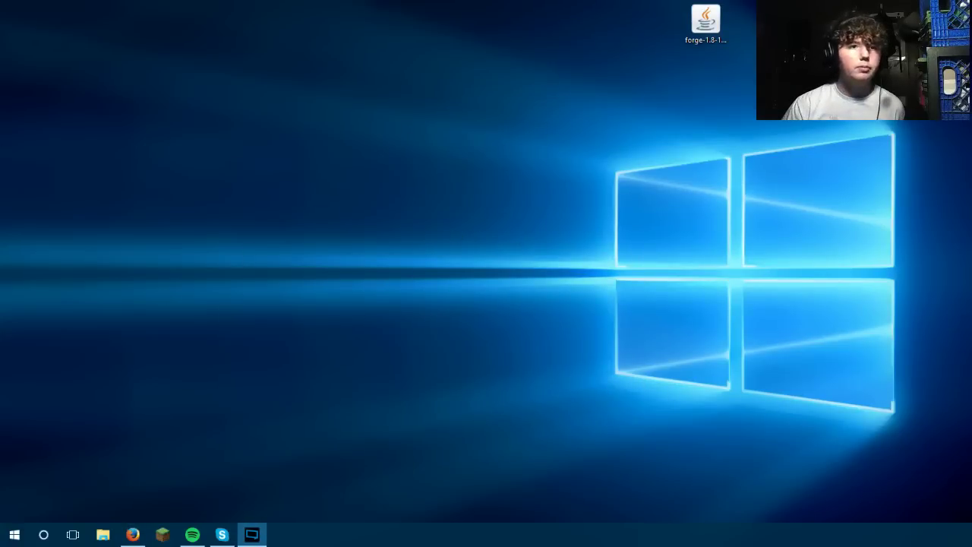
- Arrange the Replay Mod and Forge jar files side by side in the middle of the desktop
left_click_drag(751, 4, 555, 32)
left_click_drag(660, 23, 478, 201)
left_click(668, 209)
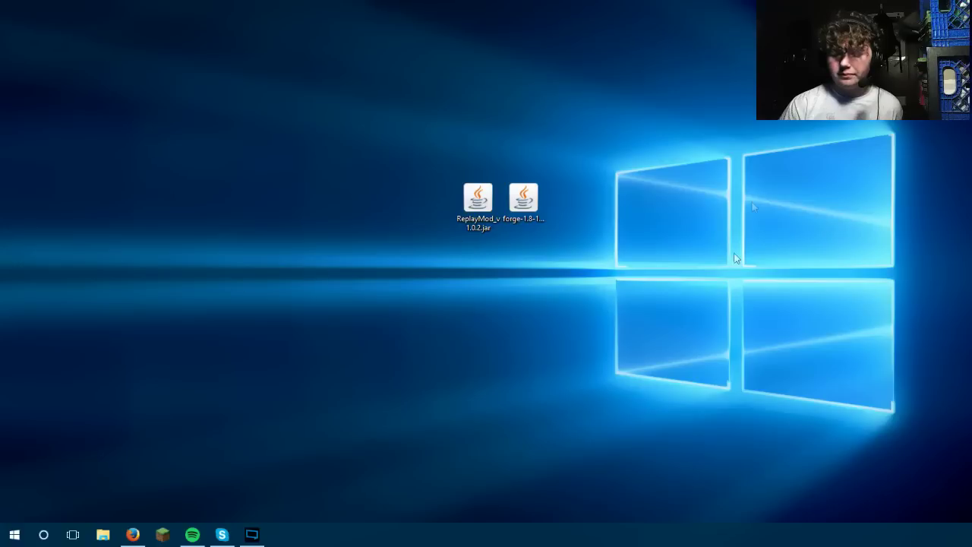
- Run the Forge installer with Java(TM) Platform SE binary, install the client and close the completion message
left_click(529, 204)
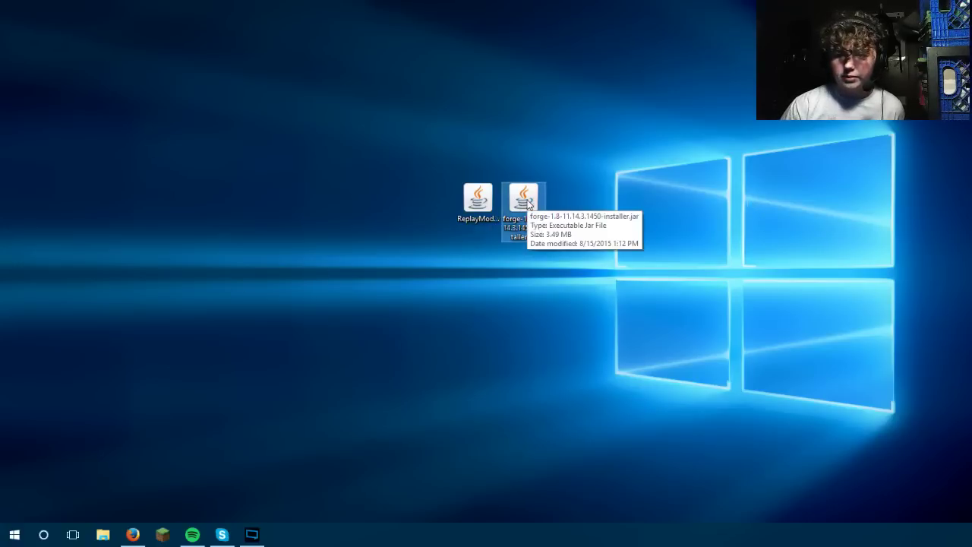
double_click(529, 204)
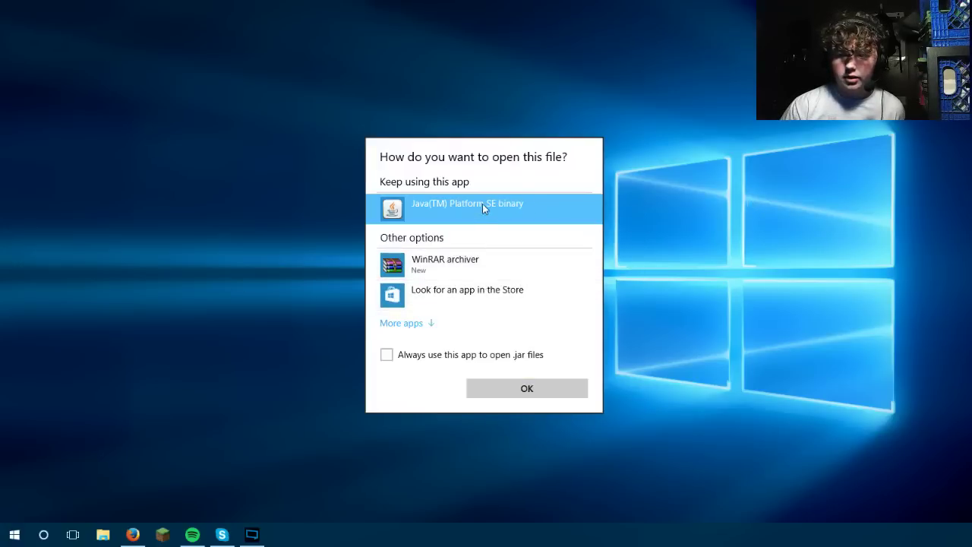
left_click(515, 388)
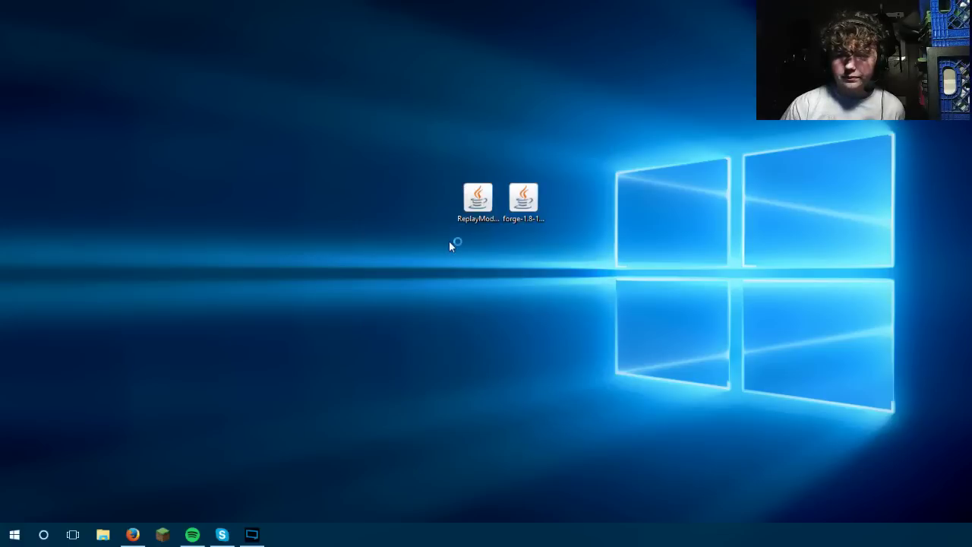
left_click_drag(331, 54, 569, 104)
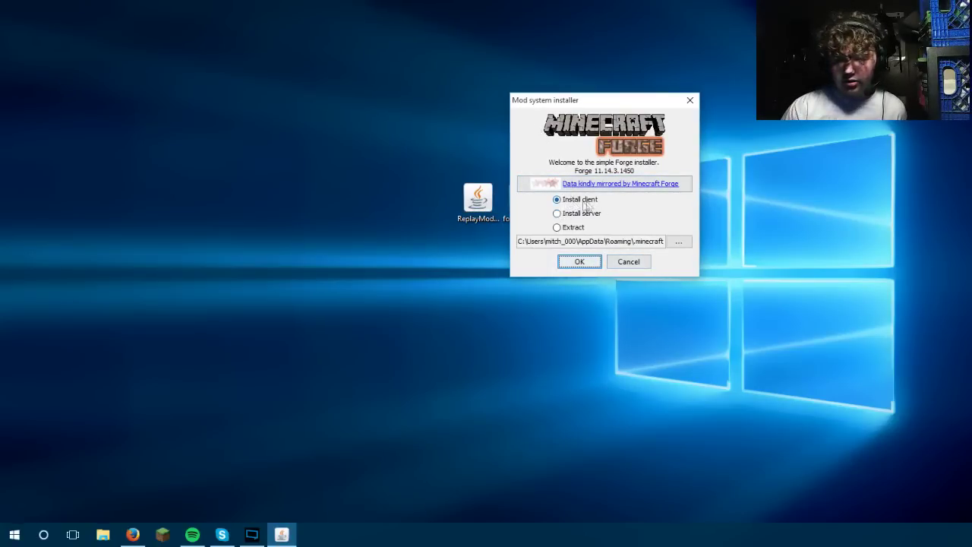
left_click(578, 261)
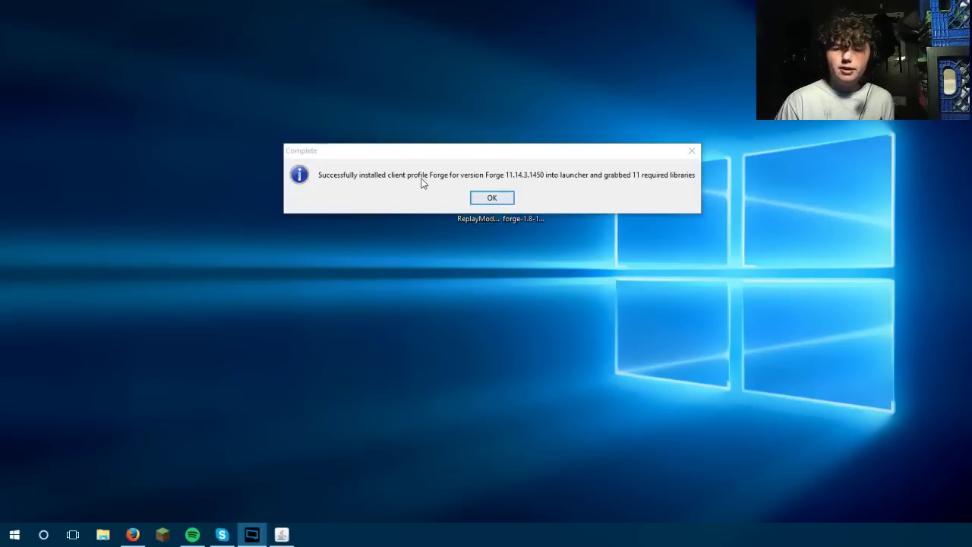
left_click(494, 200)
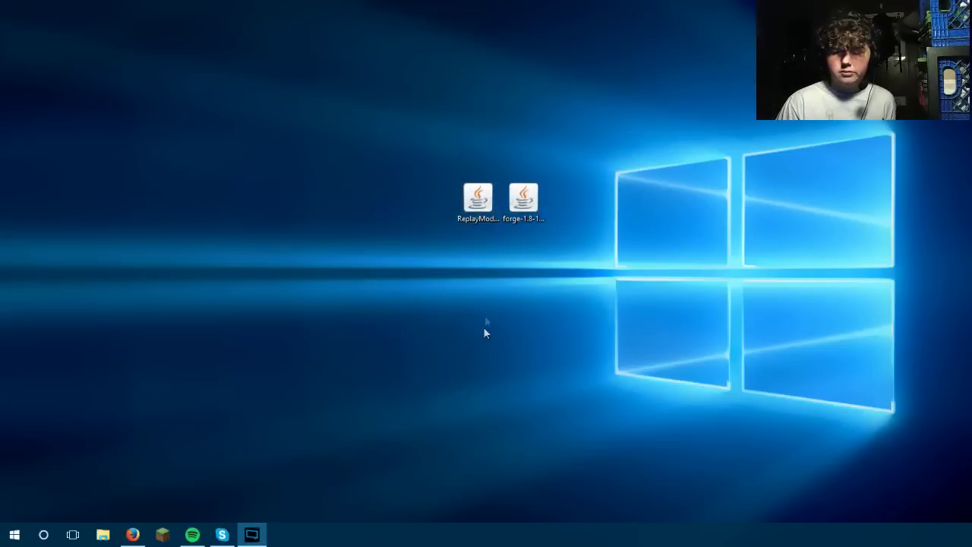
- Move the Replay Mod jar above the Forge installer on the desktop and open a File Explorer window beside them
left_click_drag(478, 203, 524, 146)
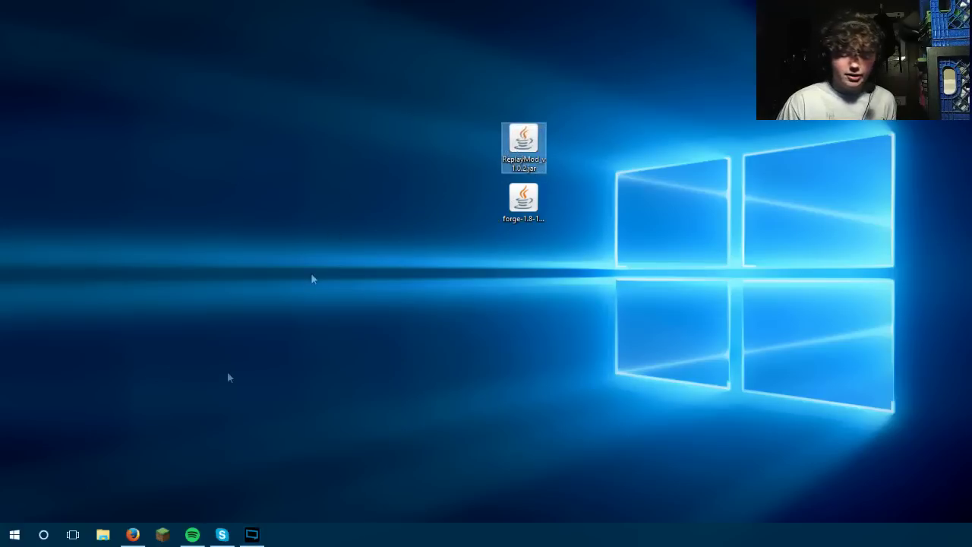
left_click(104, 536)
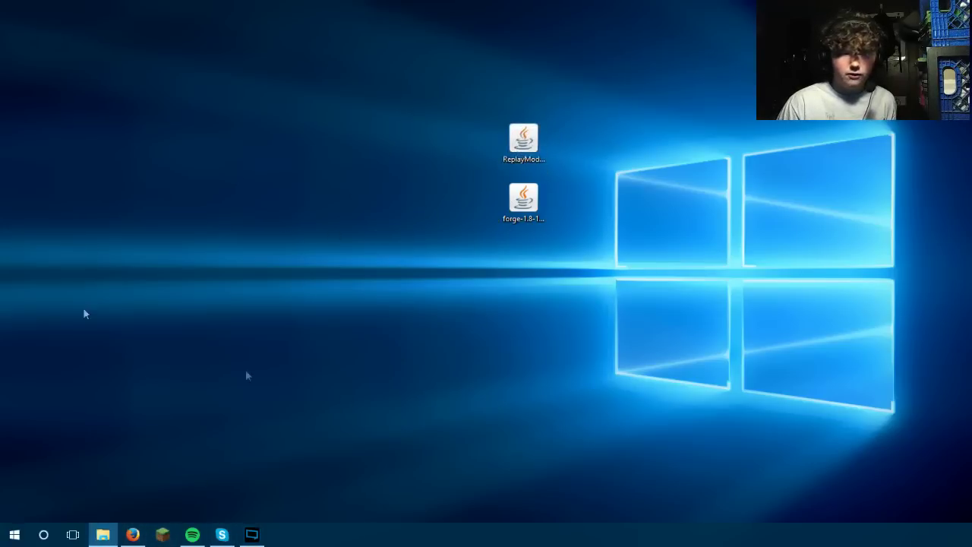
left_click_drag(753, 132, 777, 55)
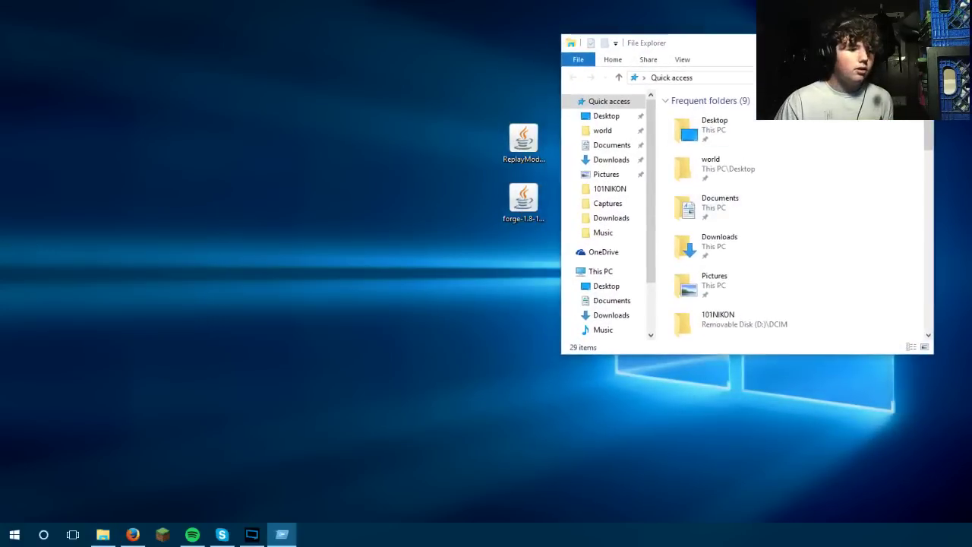
- Open the AppData Roaming folder by running %appdata% from the Windows Run dialog
key("super+r")
left_click_drag(121, 257, 332, 183)
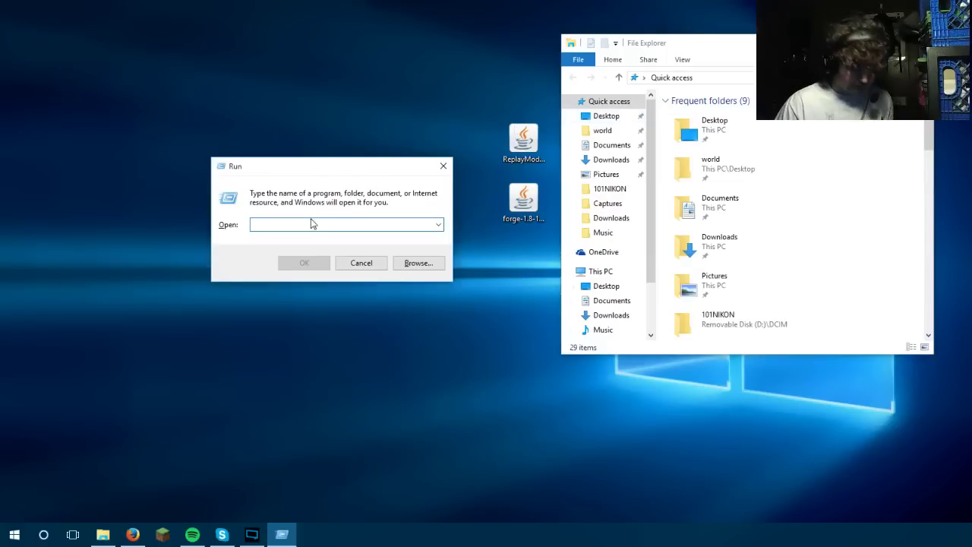
type("%appdatat")
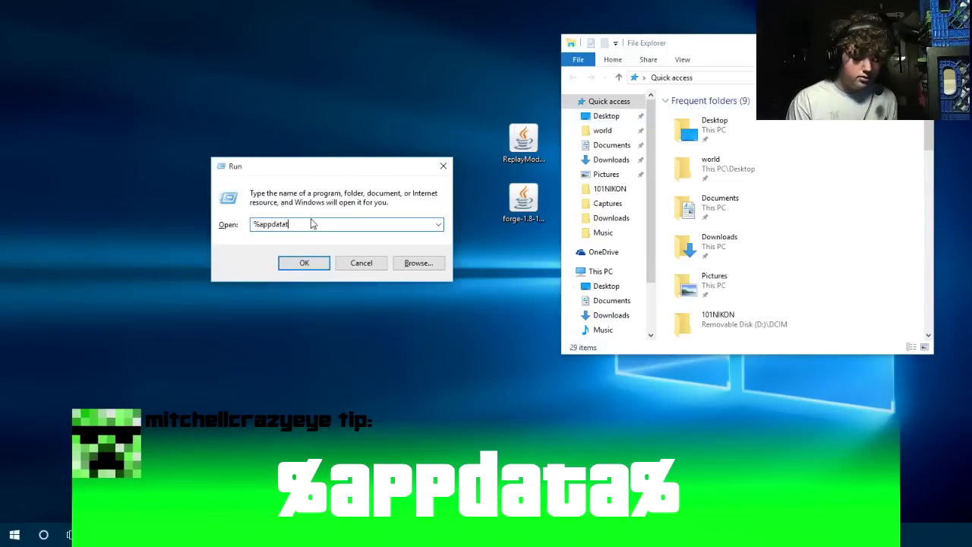
key("BackSpace")
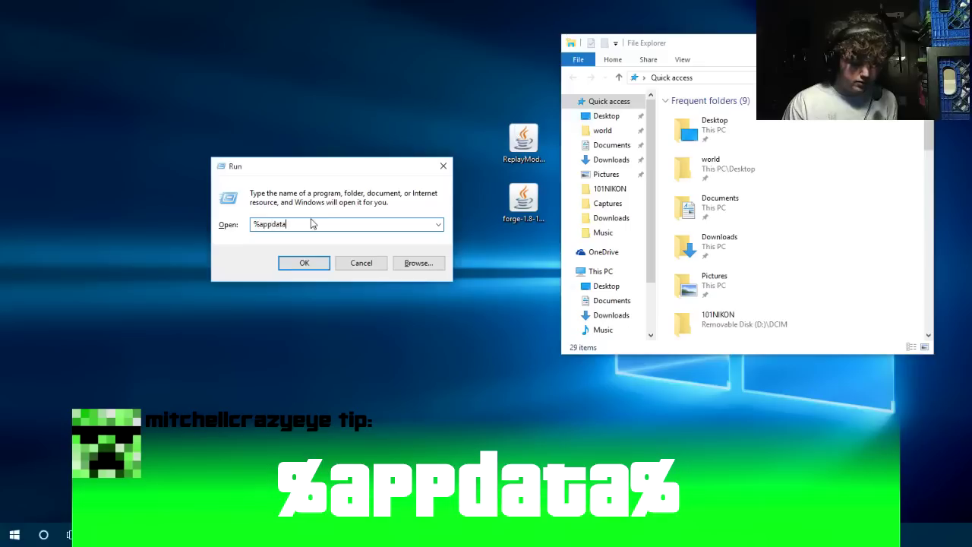
type("%")
key("Return")
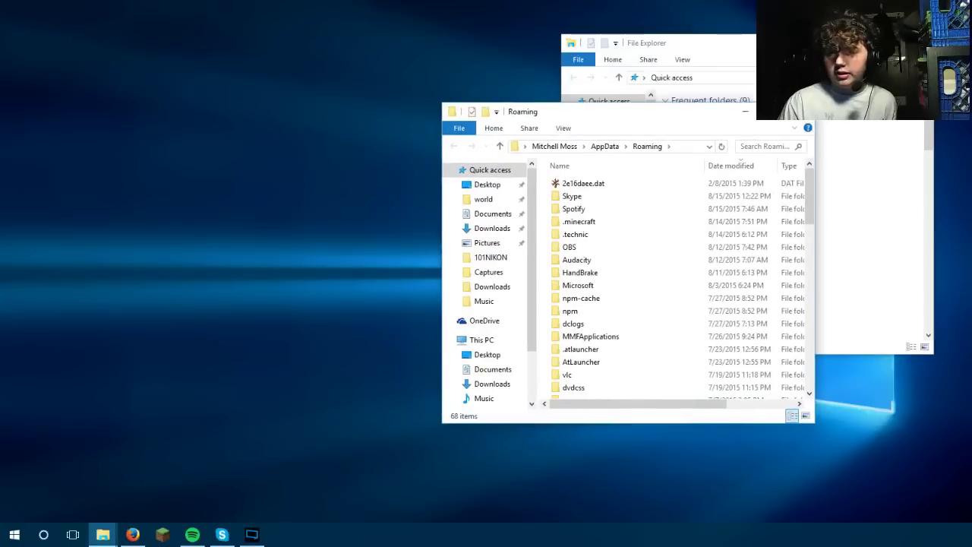
- Go to the Roaming folder in the Quick access File Explorer window by entering the path %appdata%
left_click(750, 78)
key("BackSpace")
type("%appdata")
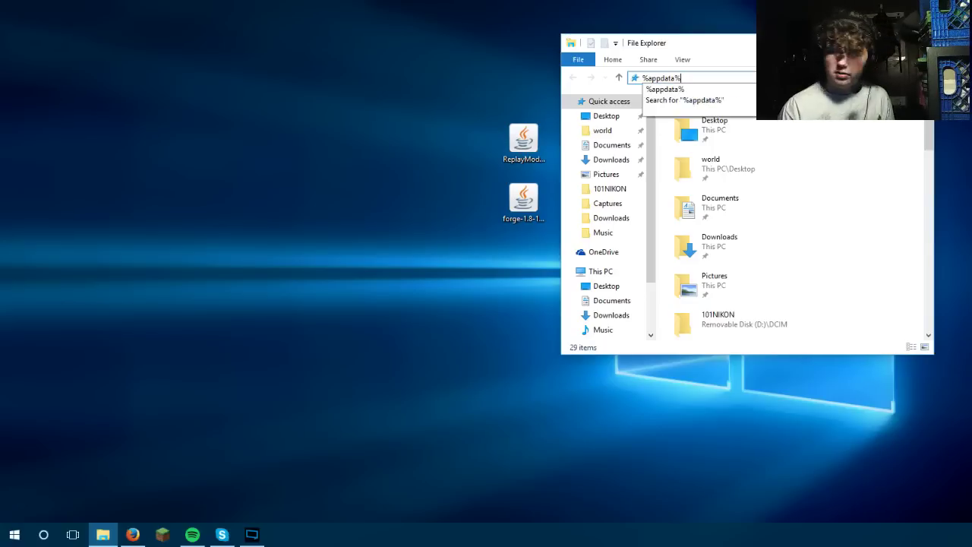
type("%")
key("Return")
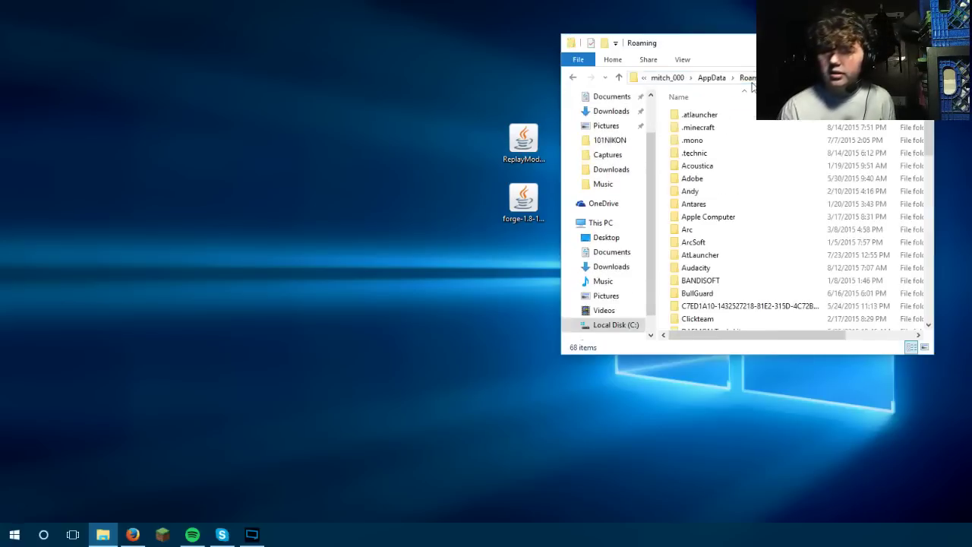
- Open the .minecraft folder and go into its mods subfolder
double_click(698, 127)
left_click_drag(748, 50, 619, 62)
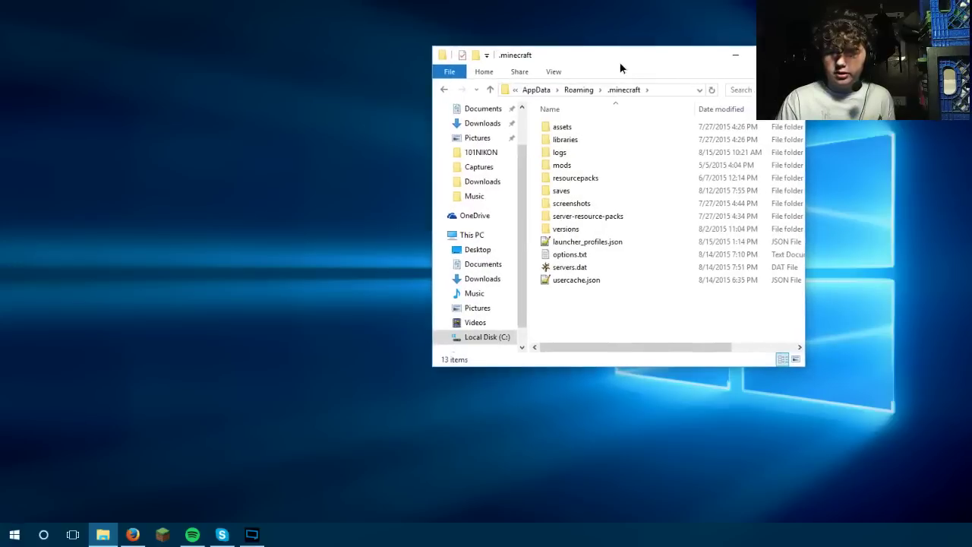
double_click(562, 163)
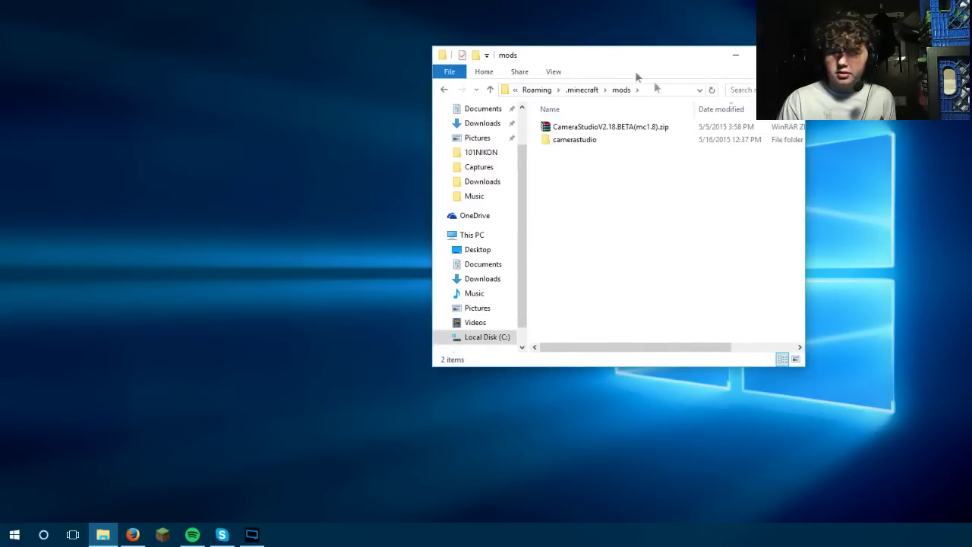
- Move the mods window clear of the desktop jar files and delete CameraStudioV2.18.BETA(mc1.8).zip and the camerastudio folder from it
left_click_drag(545, 57, 696, 182)
left_click_drag(729, 285, 716, 245)
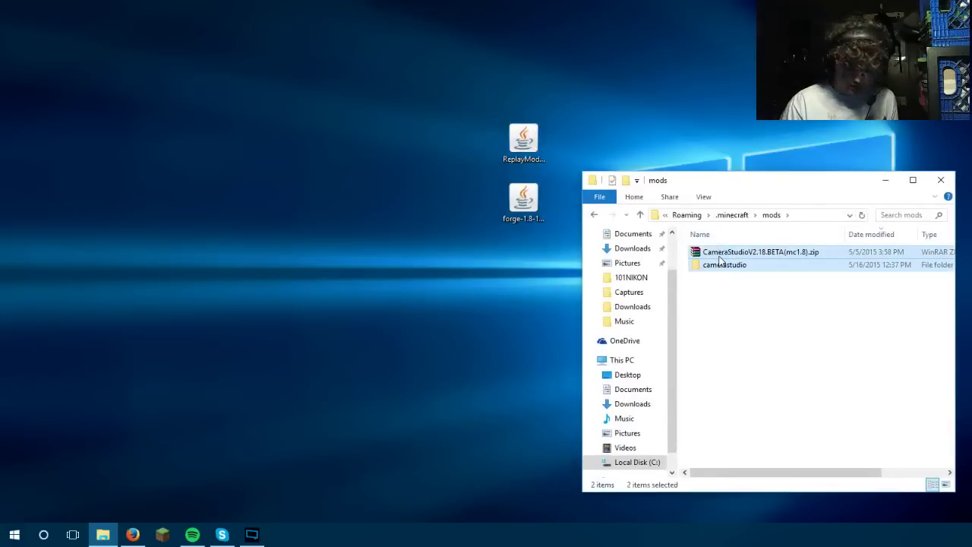
key("Delete")
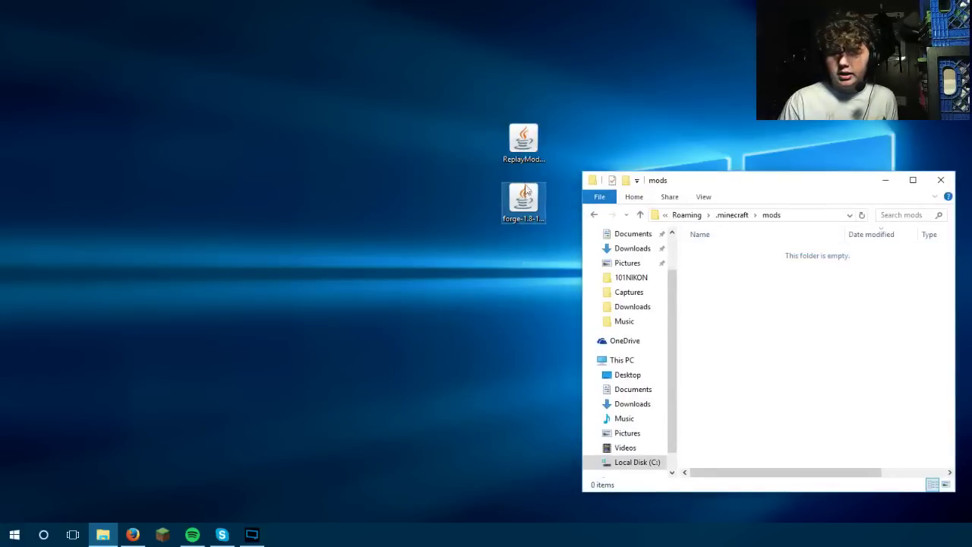